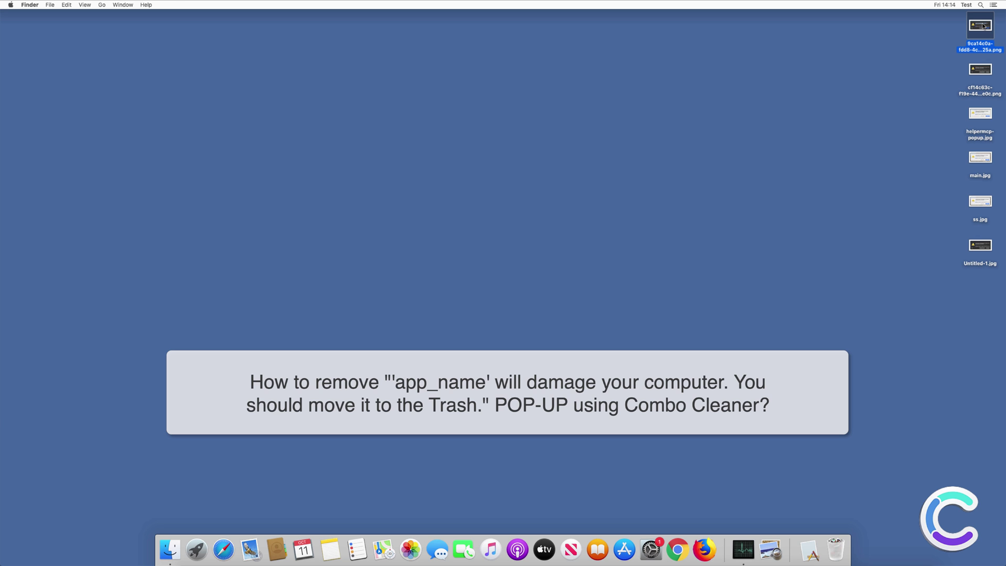
- View the desktop warning screenshots, then close them all and clear the desktop selection
double_click(982, 25)
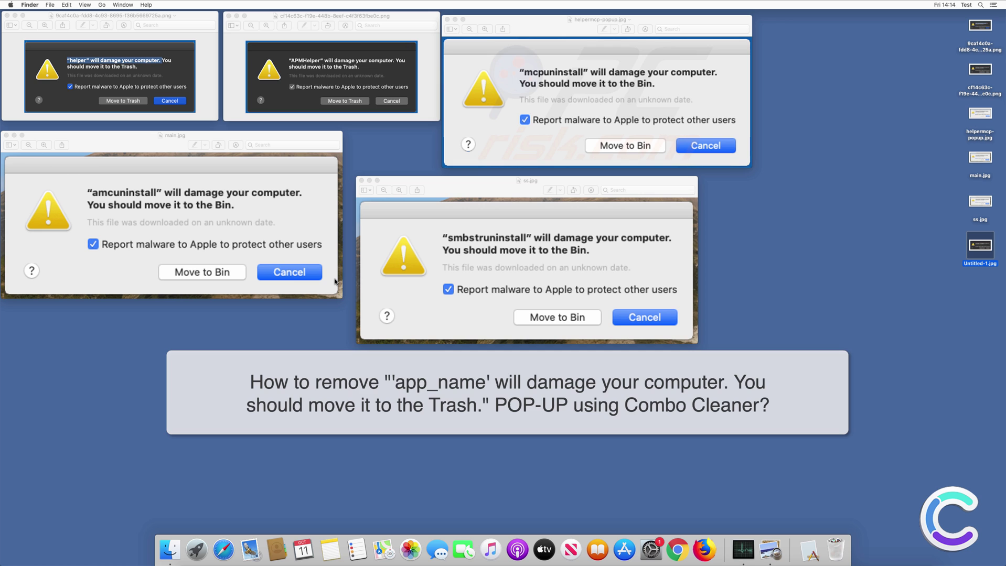
click(361, 181)
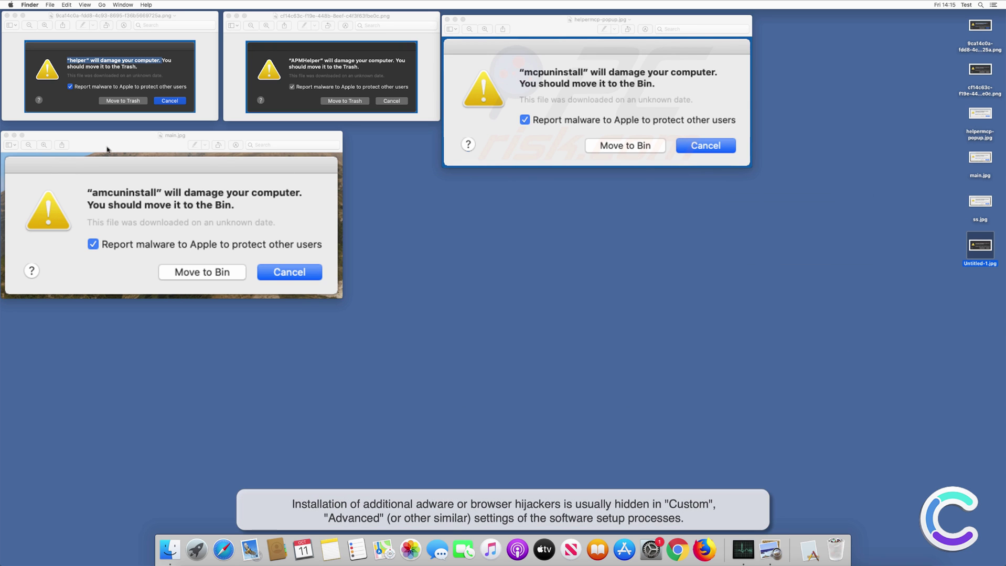
click(6, 136)
click(447, 19)
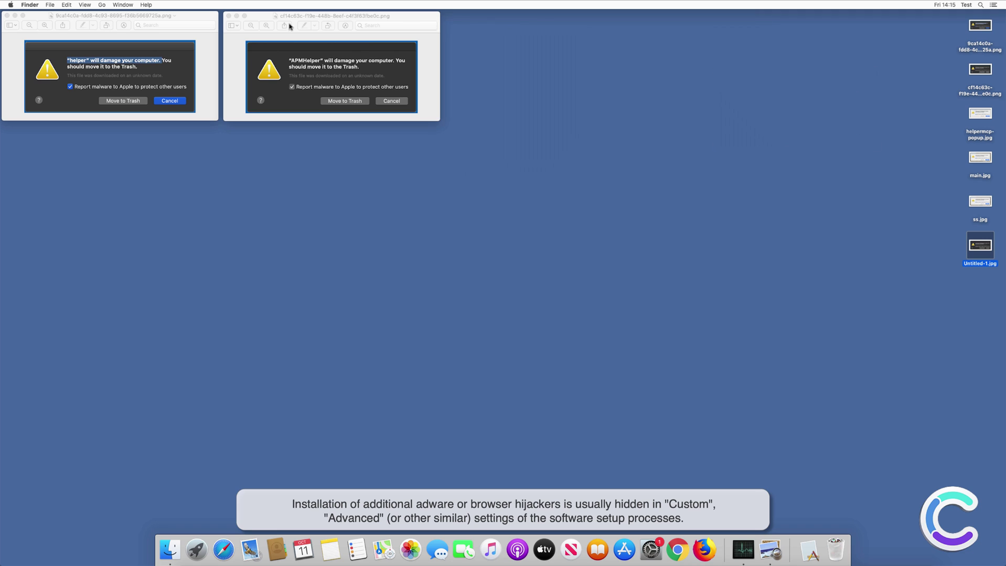
click(229, 17)
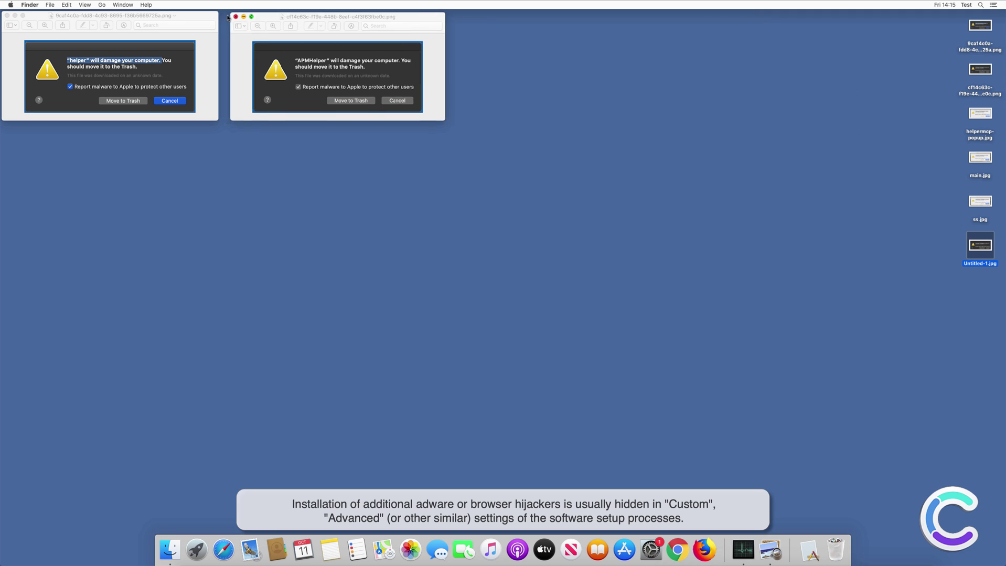
click(7, 15)
click(577, 263)
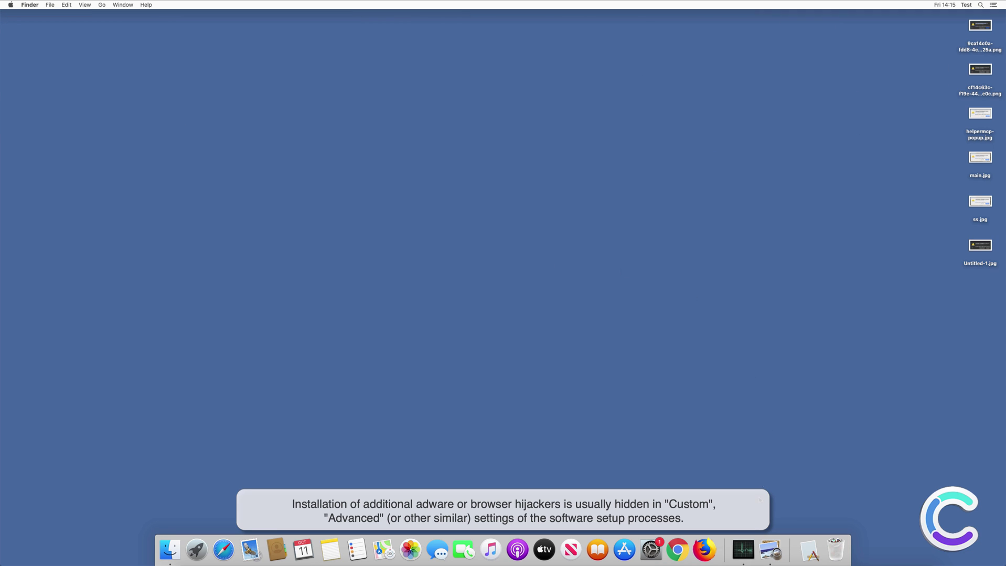
- Locate the running helperamc process in Activity Monitor by searching 'hel'
click(742, 549)
click(589, 58)
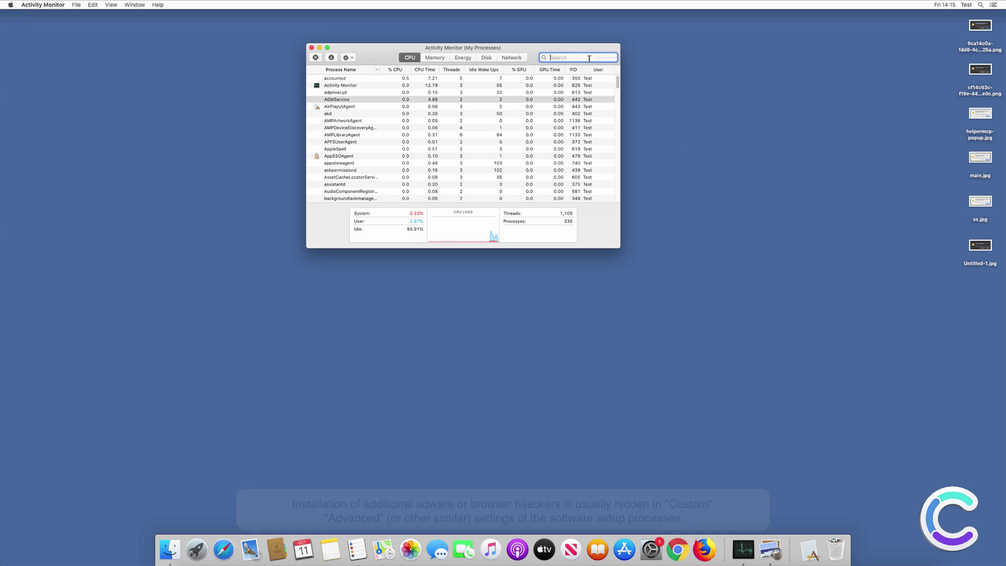
text(hel)
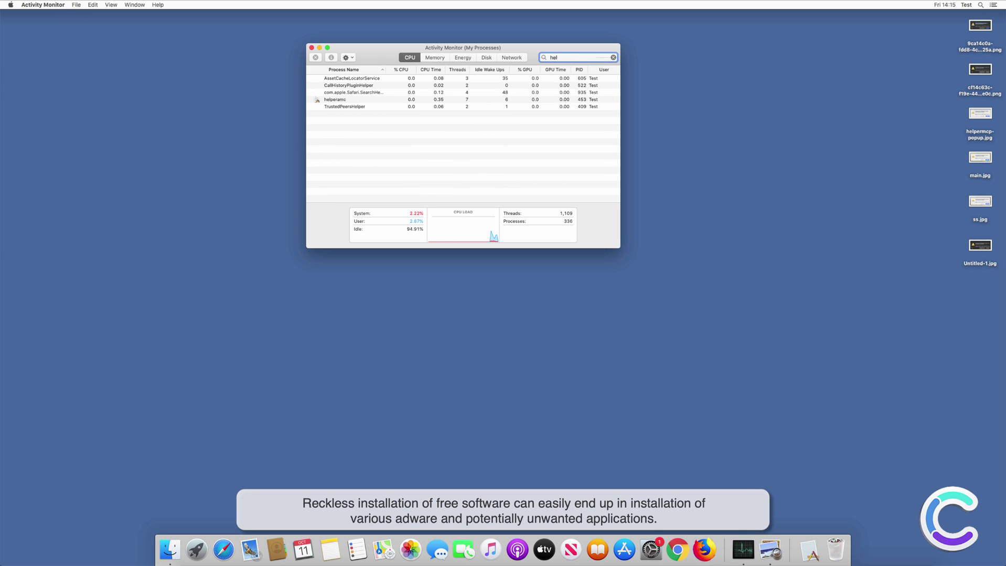
click(344, 103)
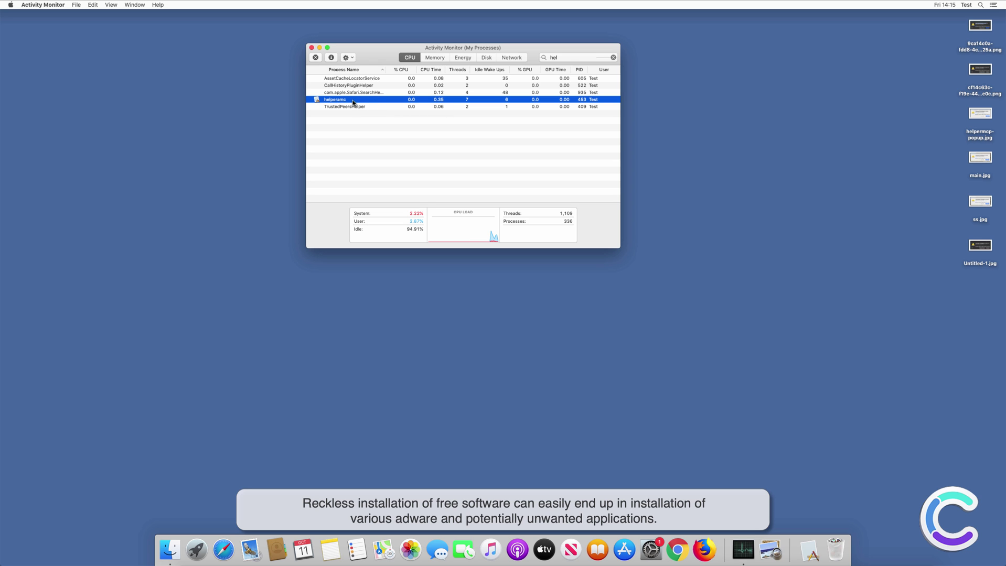
click(311, 48)
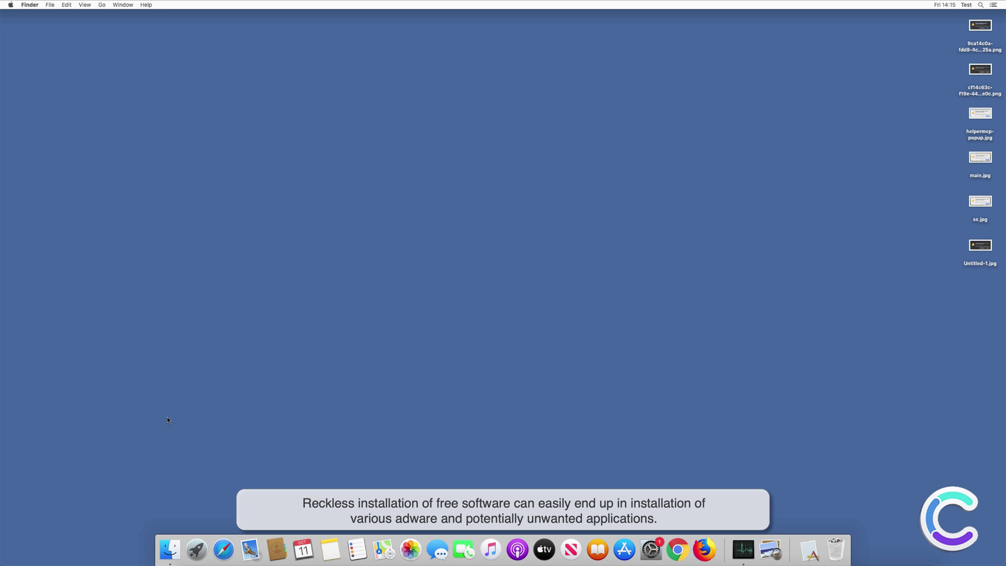
- Open ~/Library/Application Support in a new Finder window, shown as a list
click(169, 550)
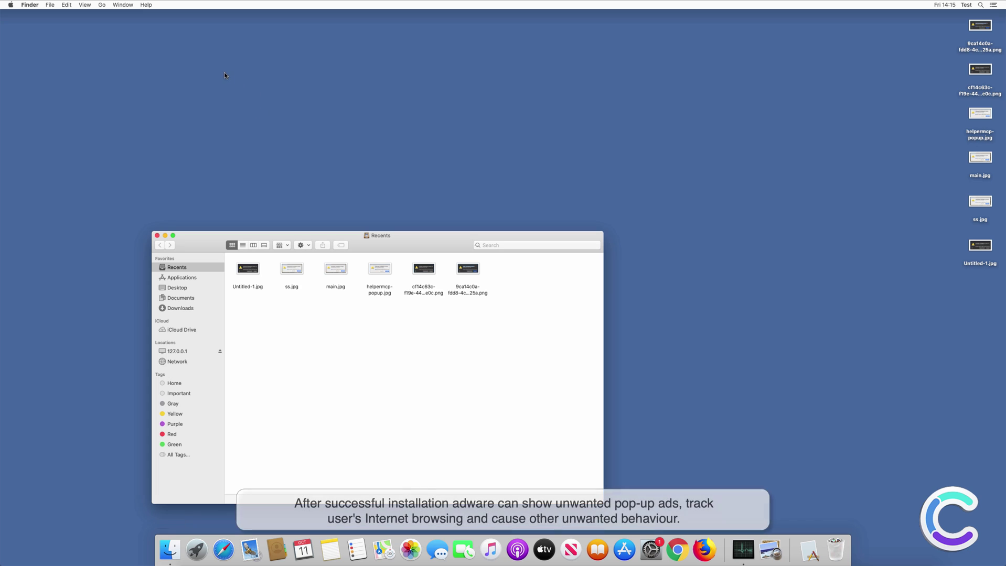
key(super+shift+g)
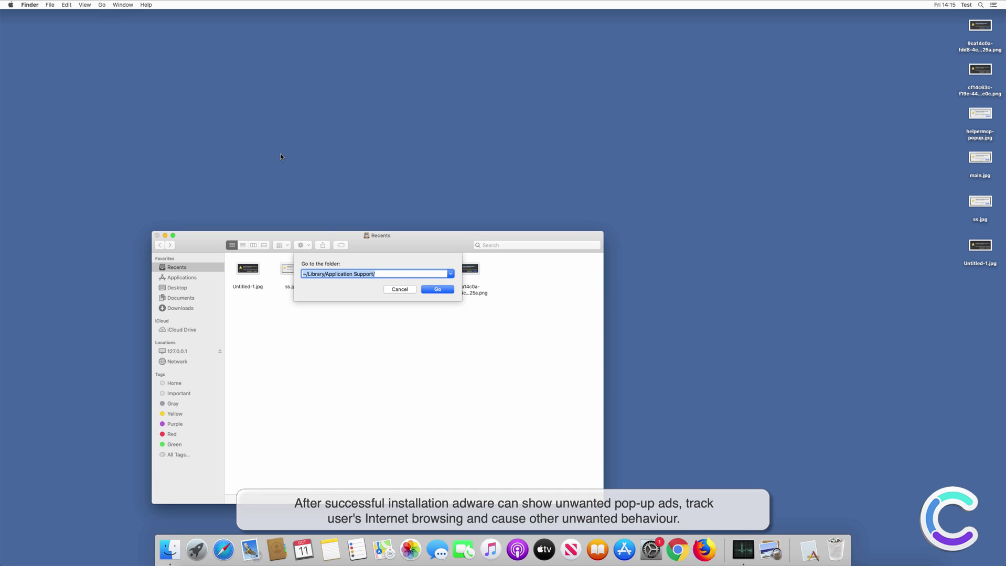
text(~/Library/)
key(Return)
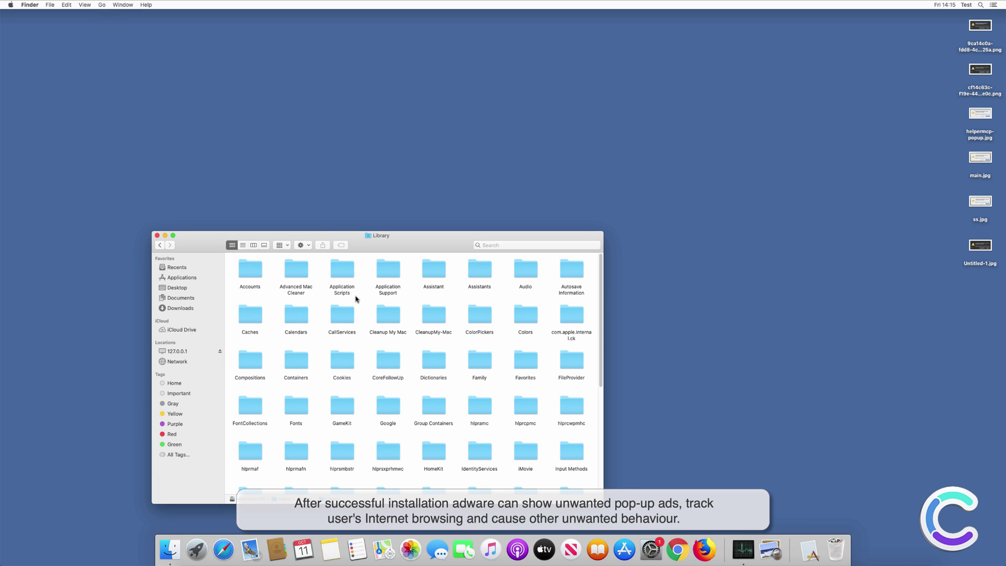
click(346, 292)
click(389, 295)
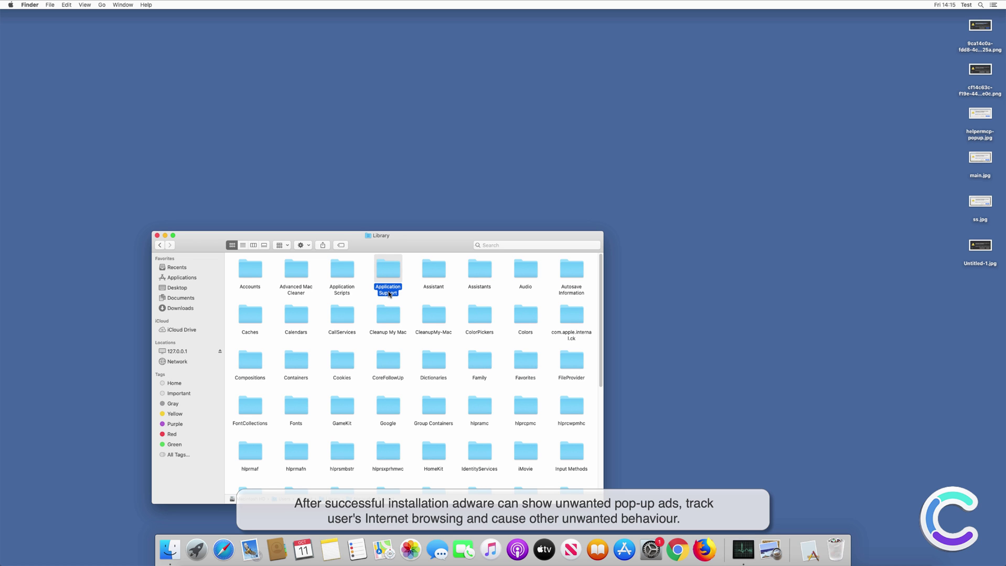
double_click(389, 294)
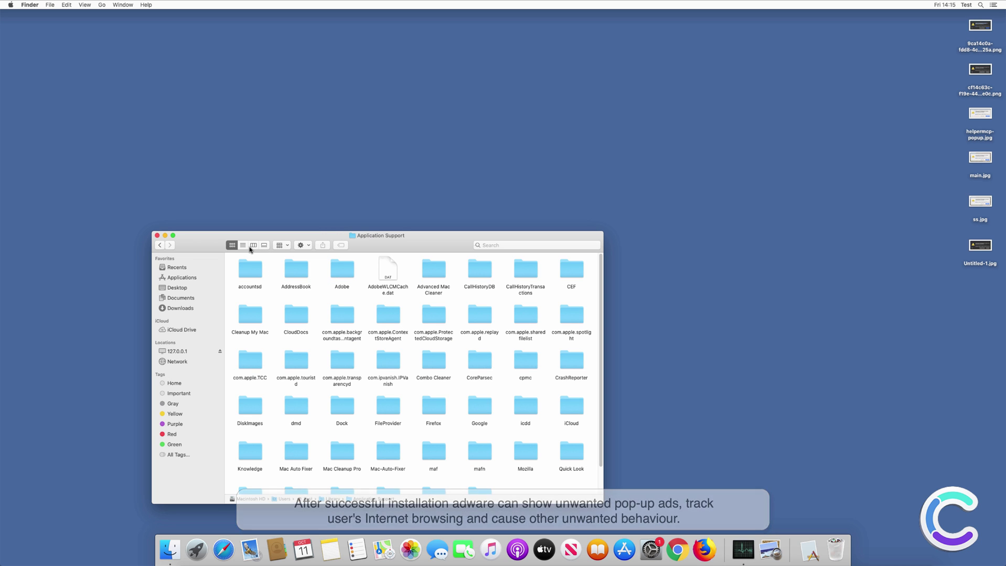
click(243, 245)
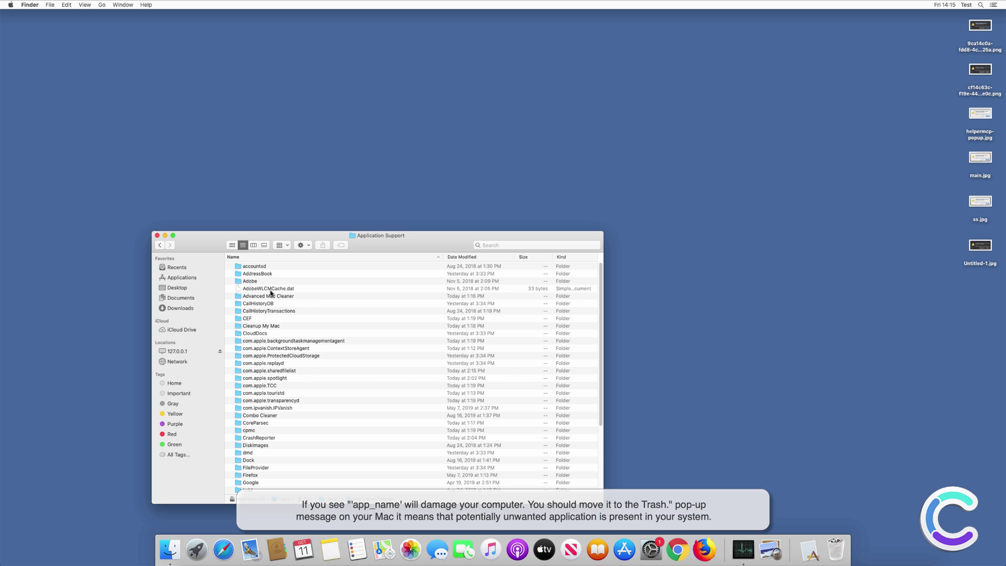
- Trash the four cpmc files, dismissing the warning that cpmchlpr is in use
double_click(265, 431)
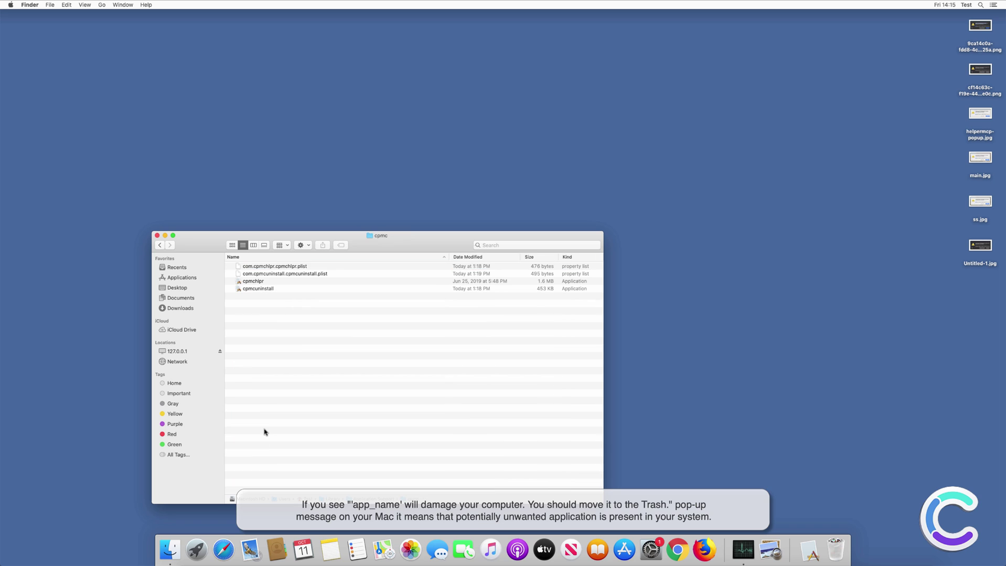
drag(275, 295, 254, 263)
right_click(258, 274)
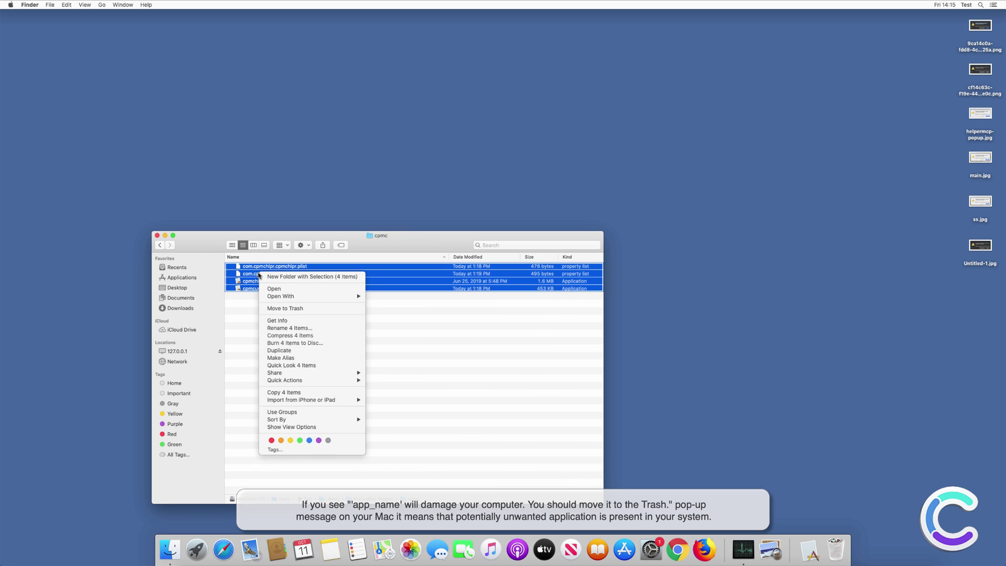
click(291, 309)
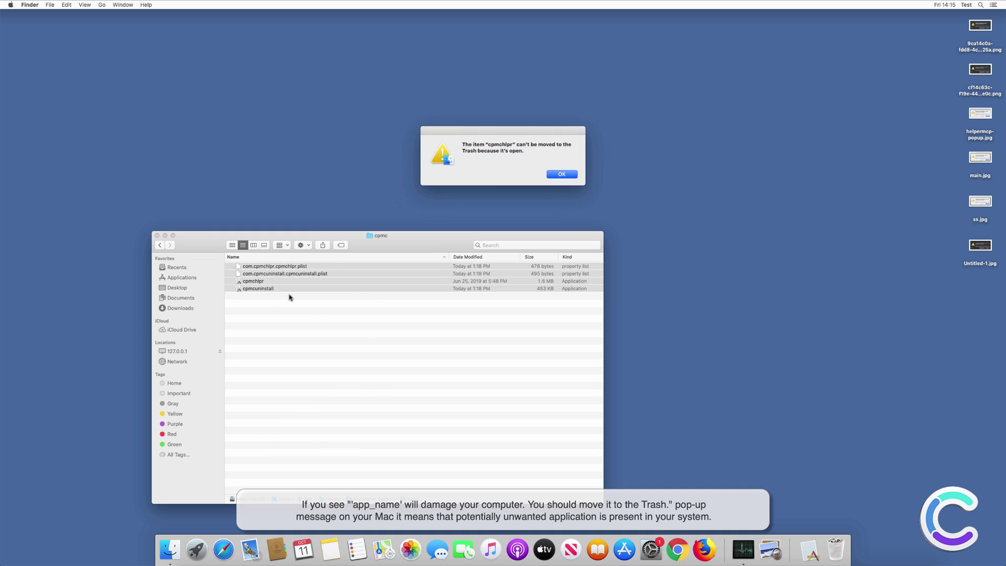
click(561, 175)
click(366, 349)
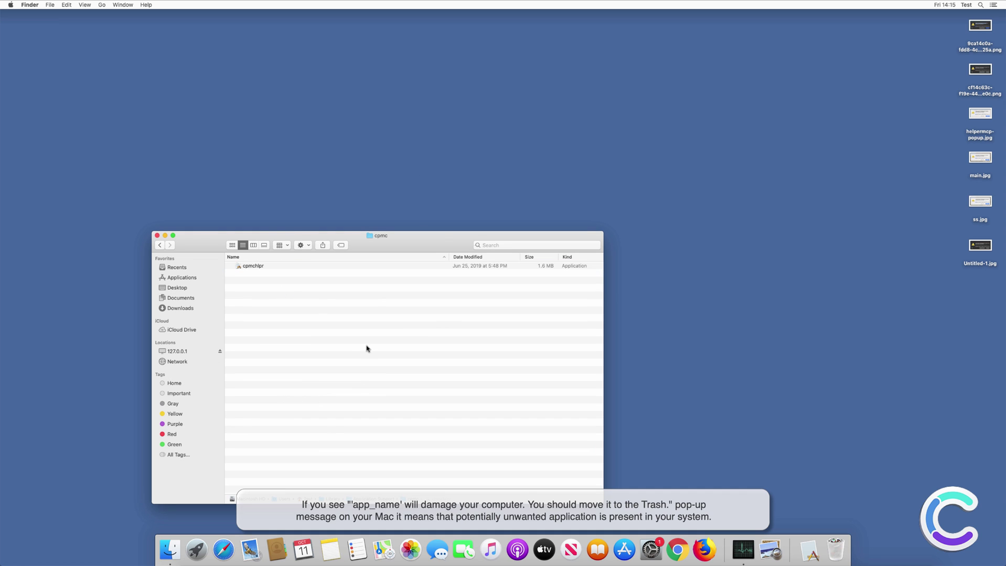
- Trash the cpmchlpr executable from the app package's Contents/MacOS folder
click(747, 547)
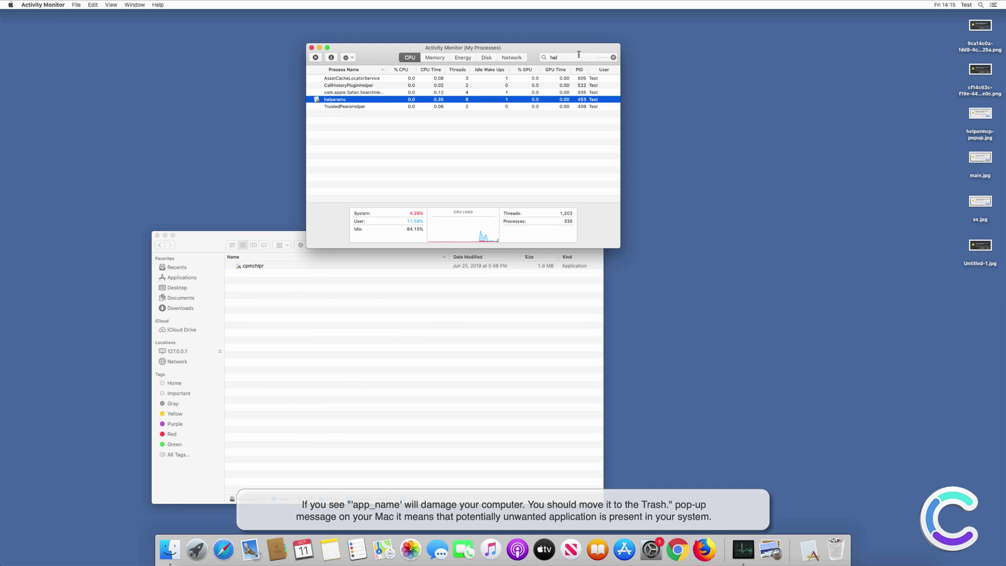
right_click(254, 266)
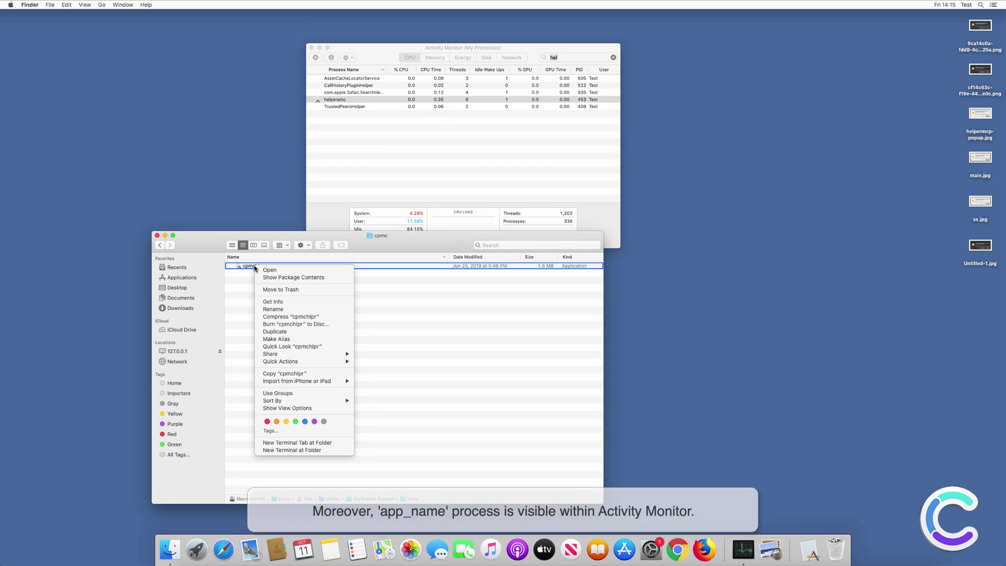
click(293, 278)
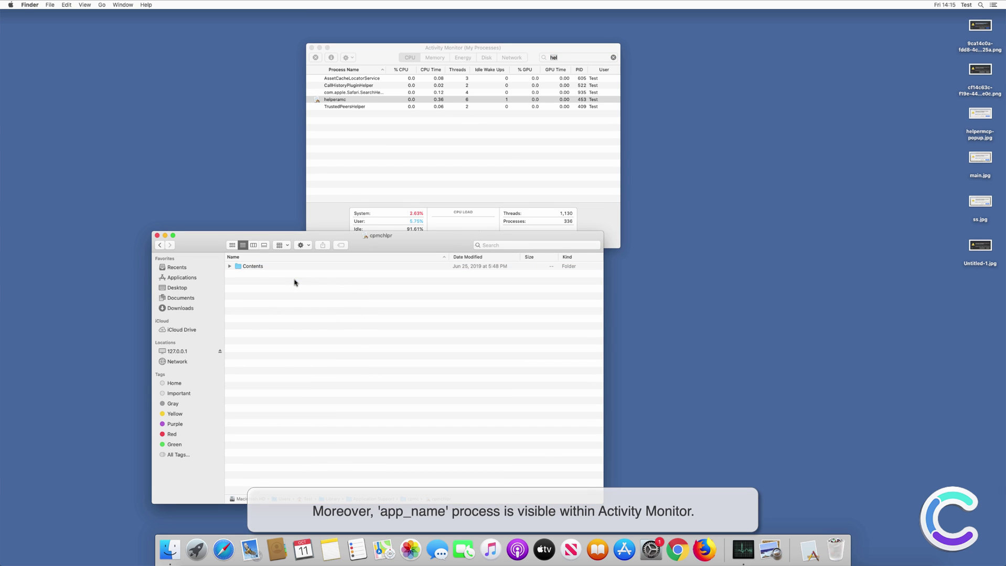
click(230, 267)
click(239, 289)
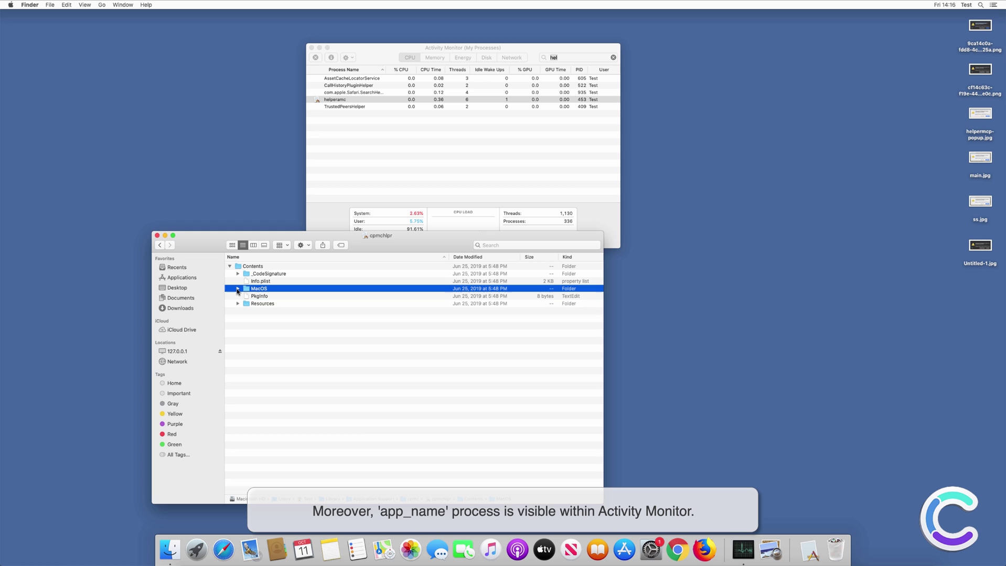
click(238, 289)
click(268, 296)
right_click(272, 297)
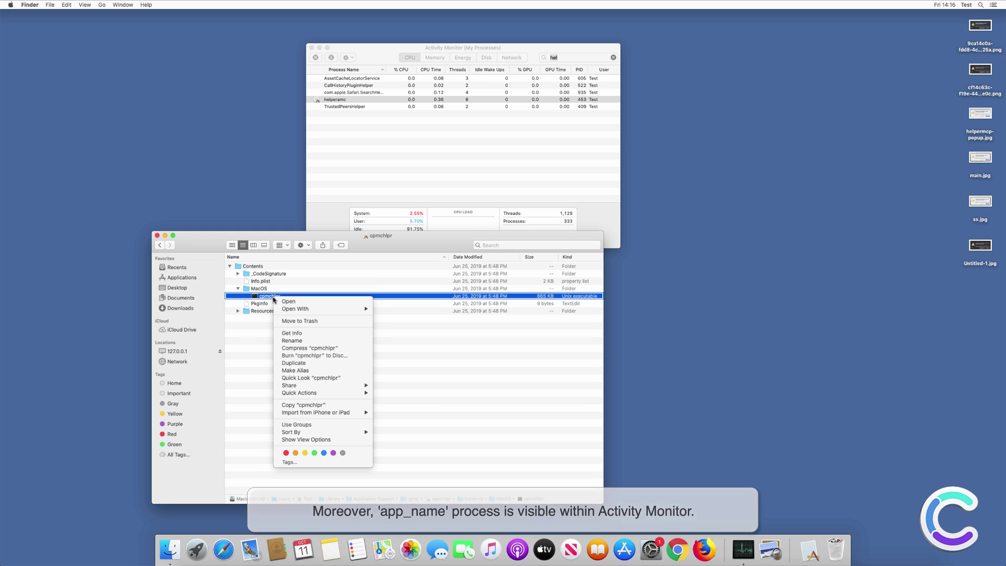
click(307, 322)
- Force quit the cpmchlpr process, found by filtering Activity Monitor for 'cp'
click(505, 49)
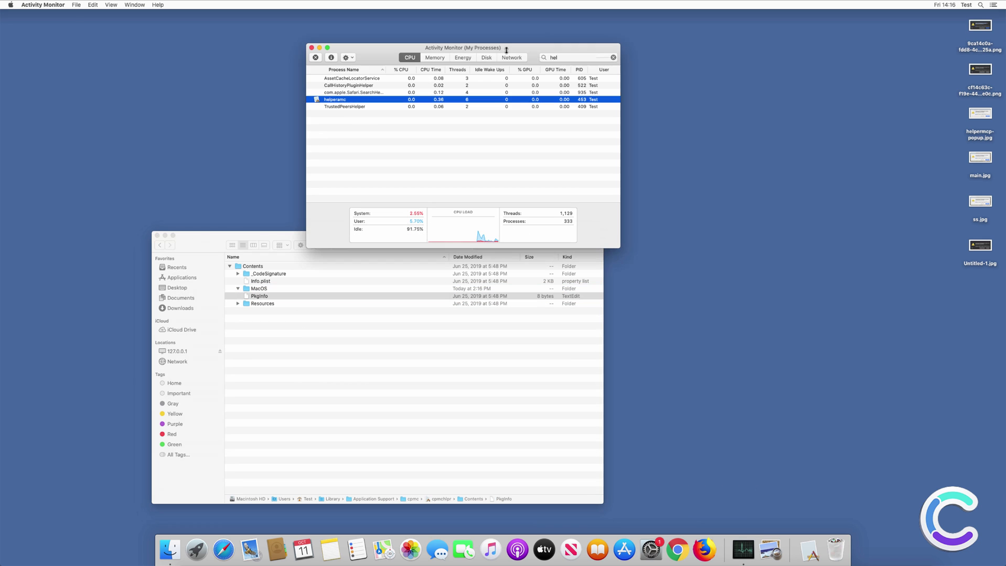
click(577, 58)
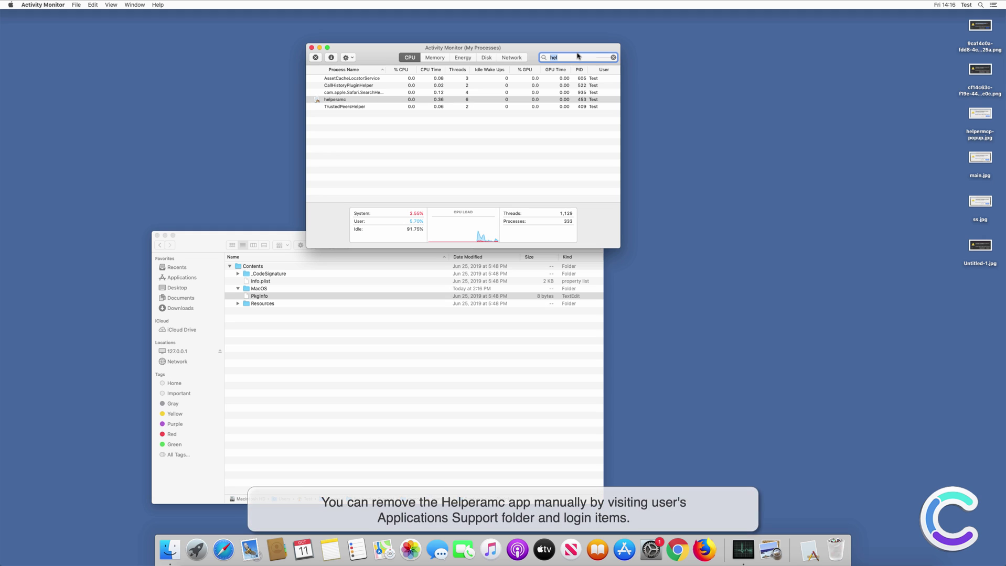
text(cpm)
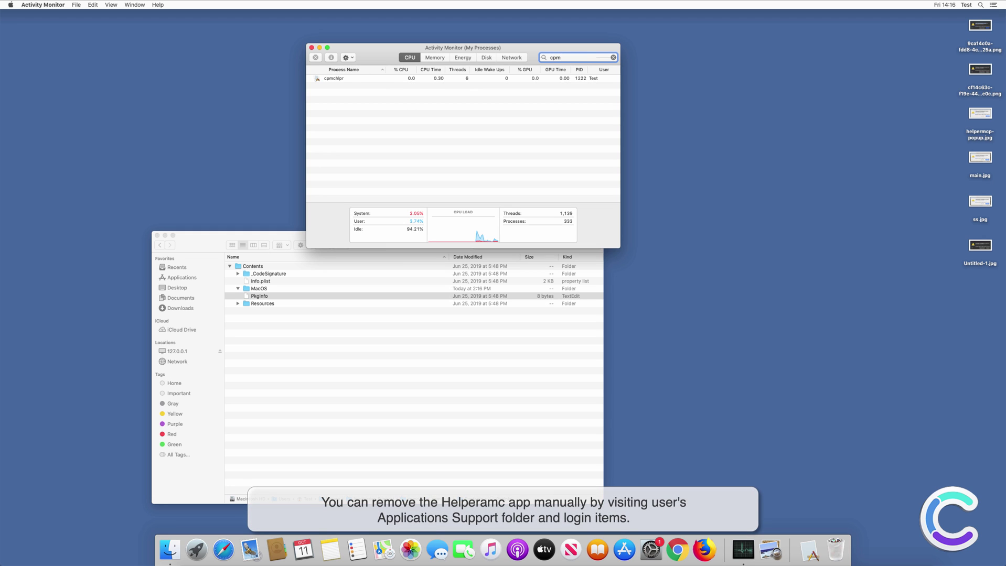
click(330, 79)
click(315, 58)
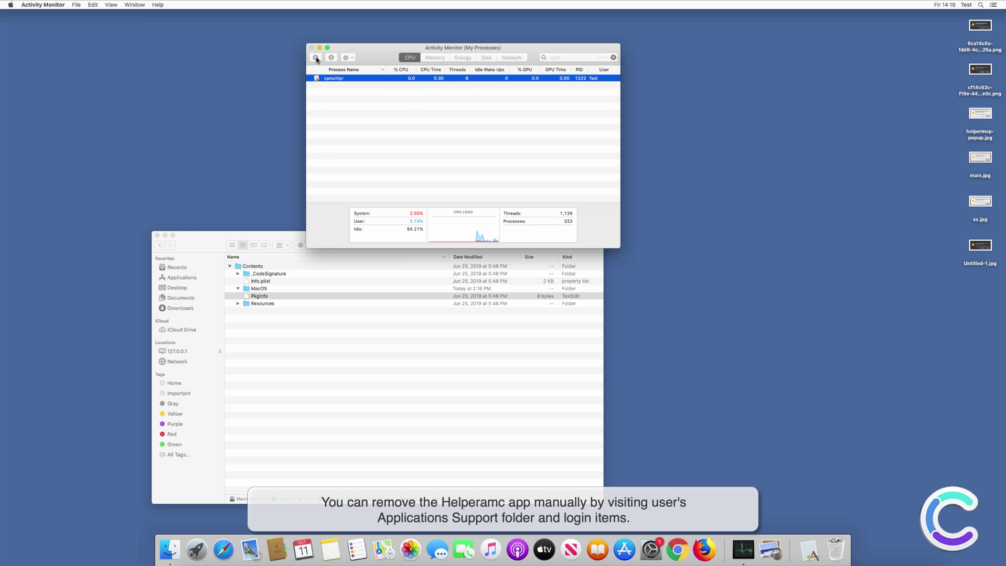
click(479, 106)
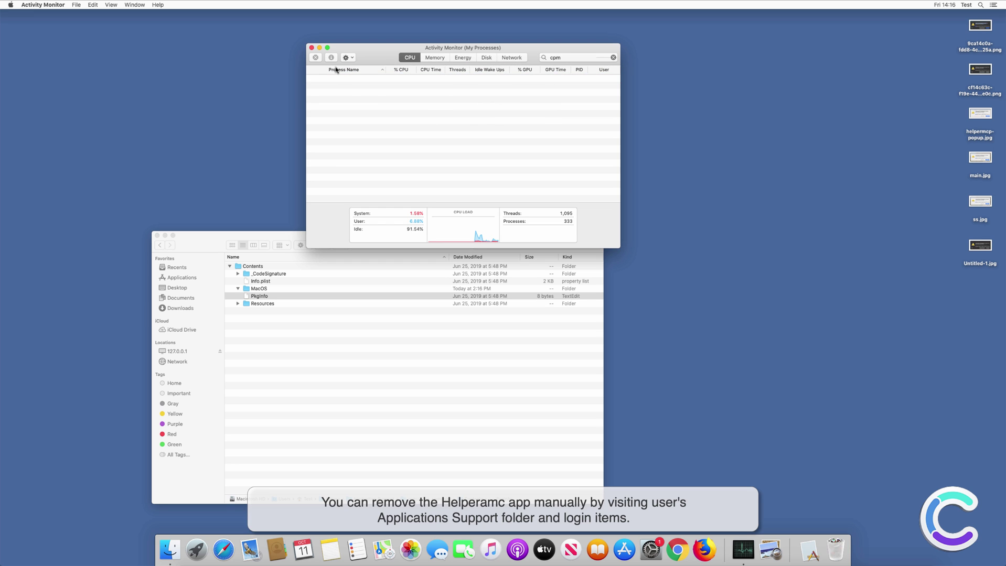
- Trash the cpmc folder from Application Support and close Activity Monitor and Finder
click(189, 248)
click(160, 245)
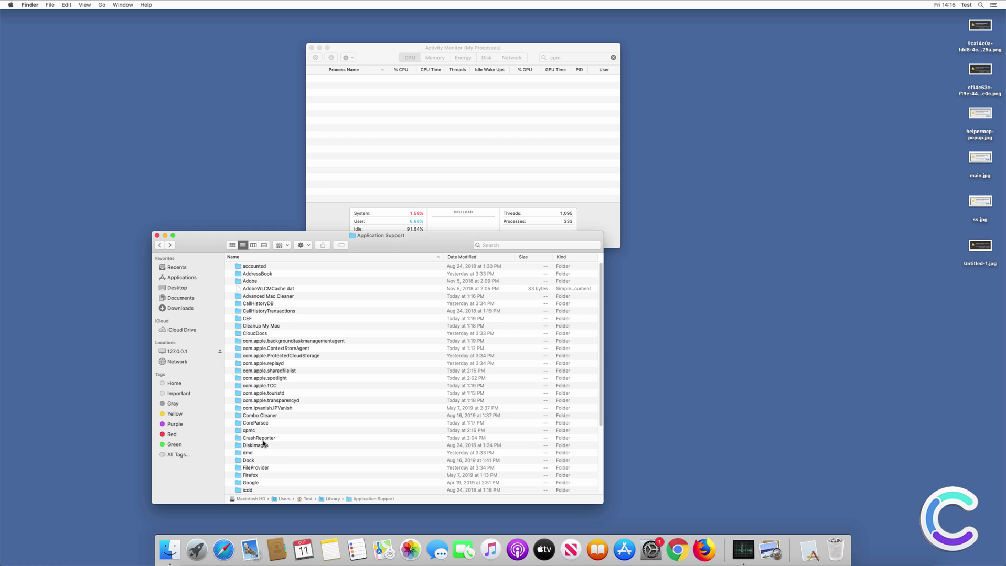
click(254, 430)
right_click(254, 430)
click(295, 360)
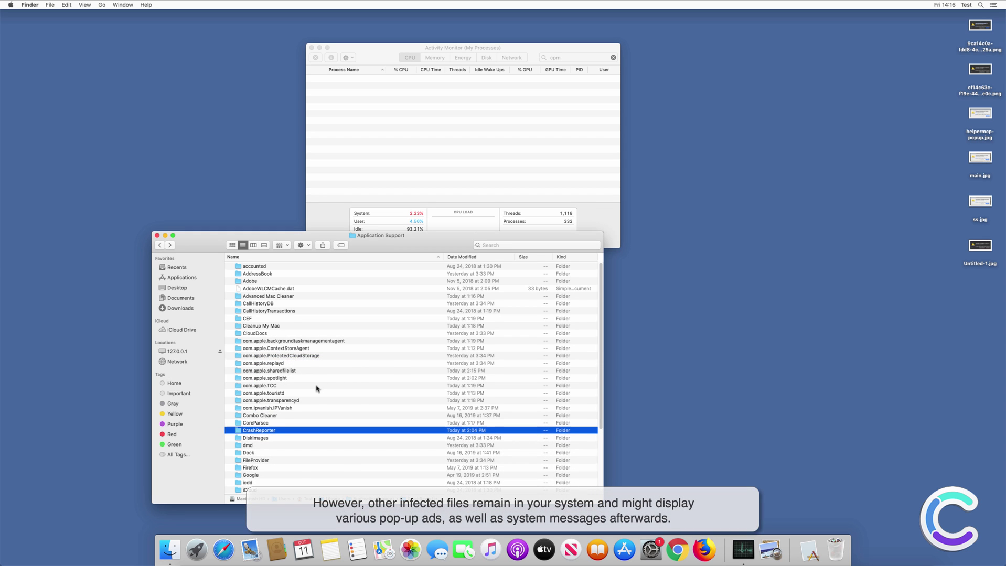
scroll(316, 388, down, 1)
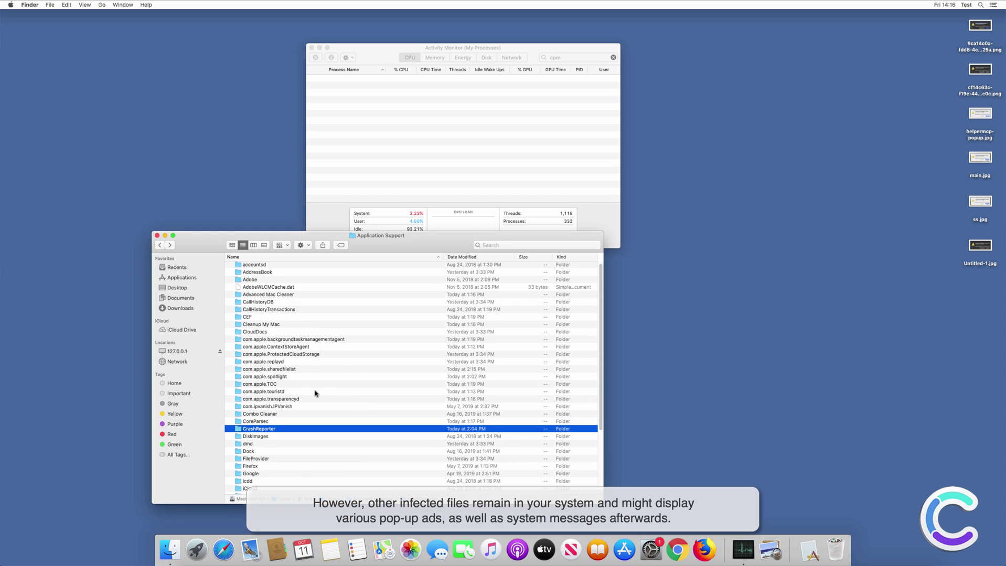
click(313, 48)
click(157, 236)
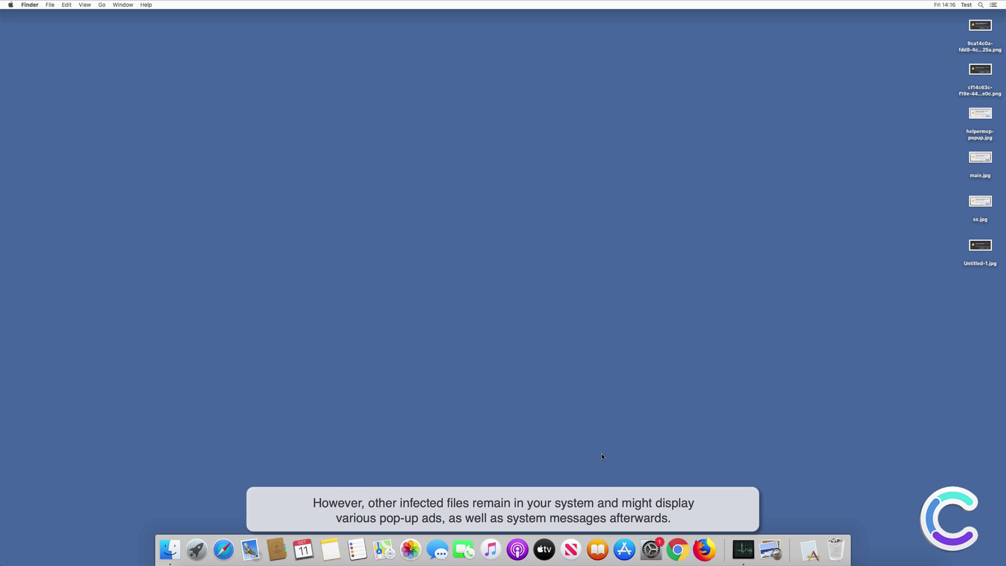
- Remove Smart Mac Booster and the other cleaner apps from Users & Groups Login Items
click(650, 549)
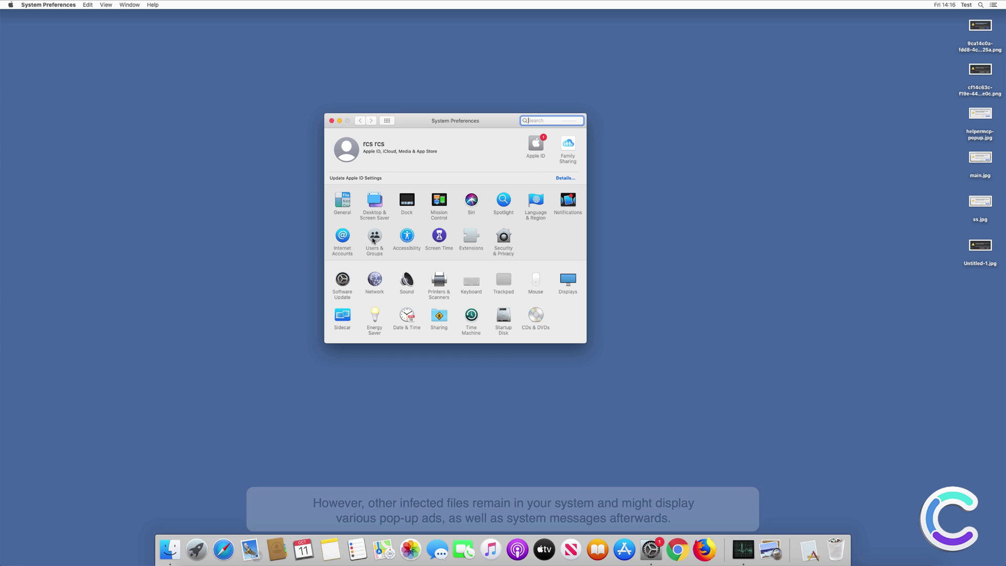
click(373, 239)
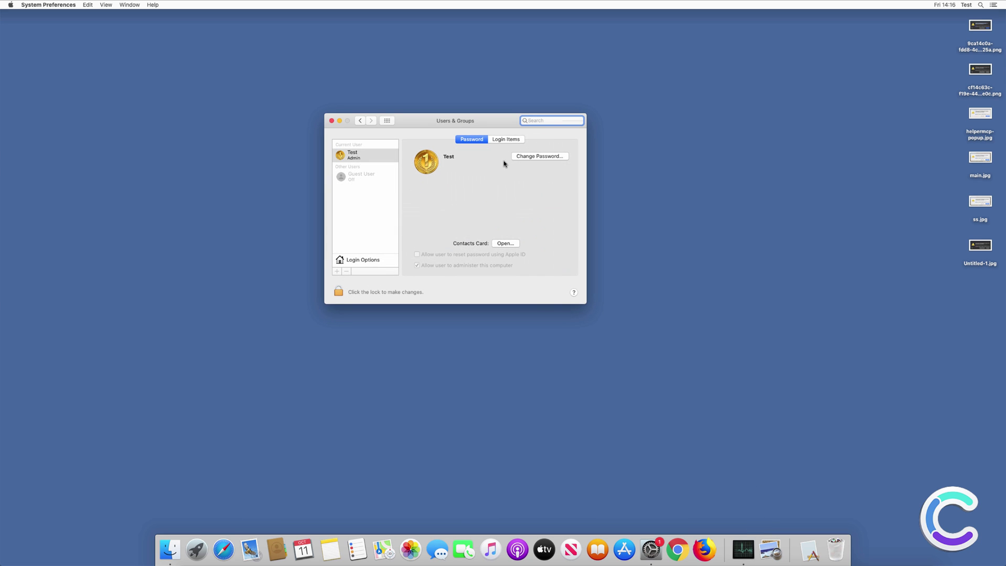
click(505, 139)
click(445, 173)
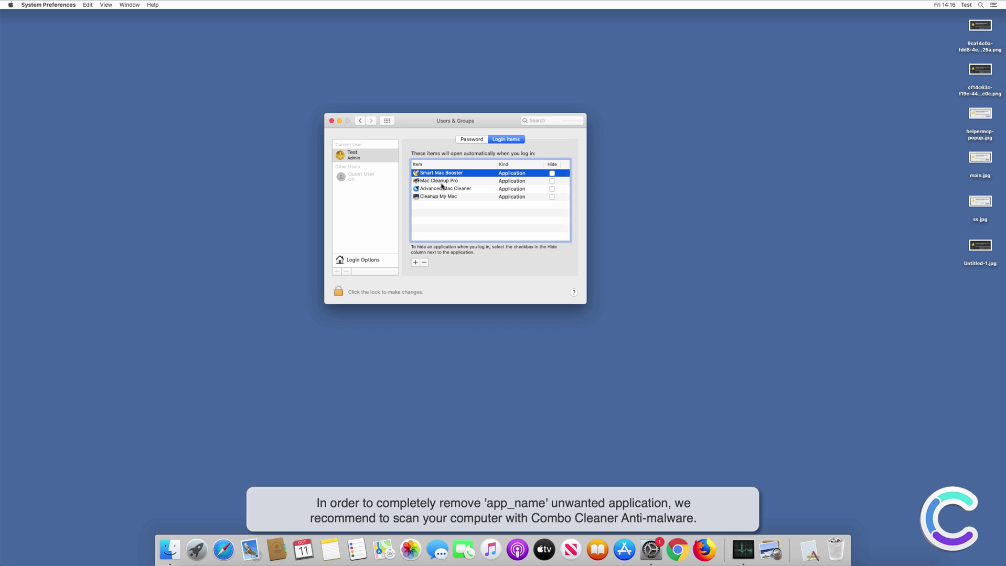
click(424, 262)
click(424, 263)
click(424, 262)
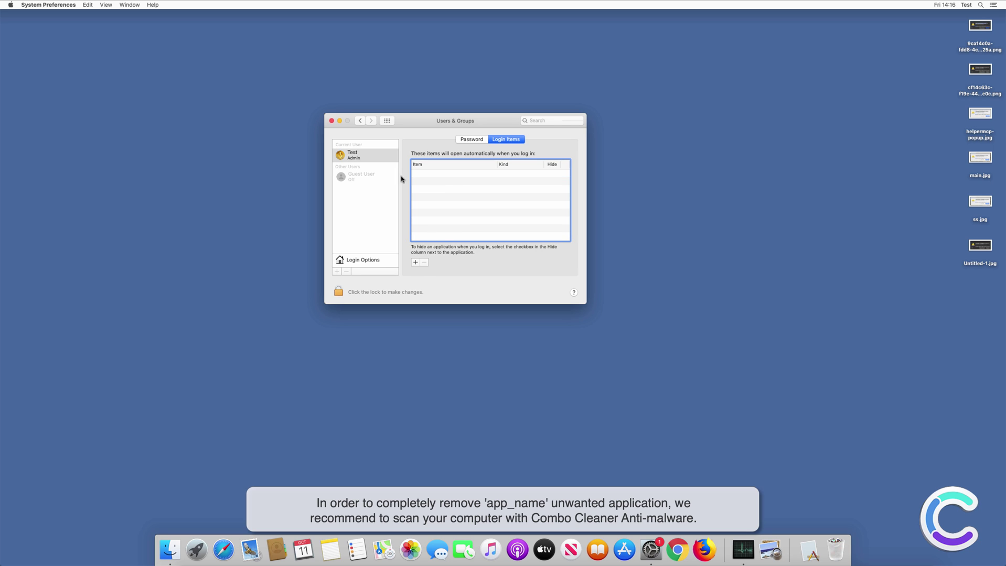
click(331, 121)
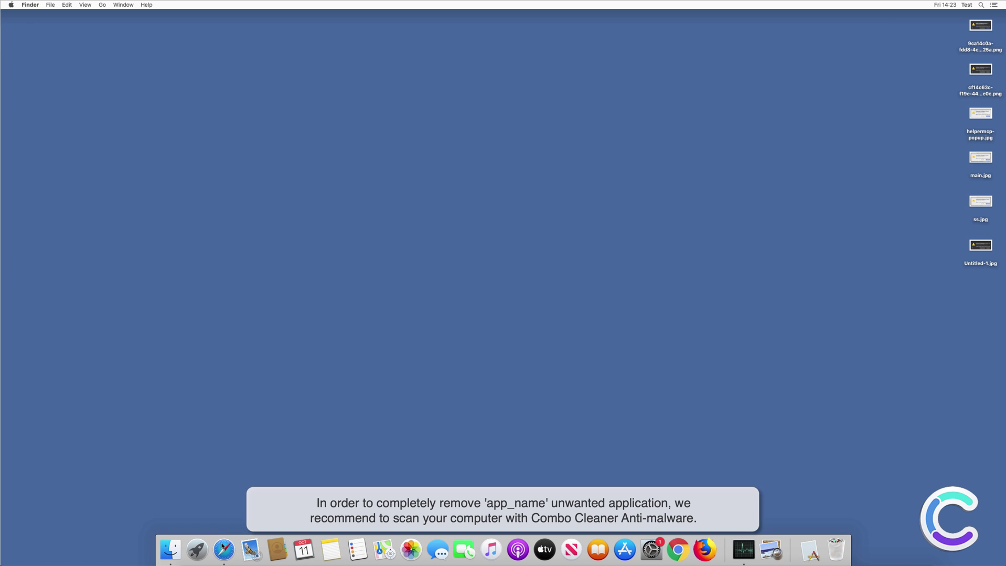
click(222, 548)
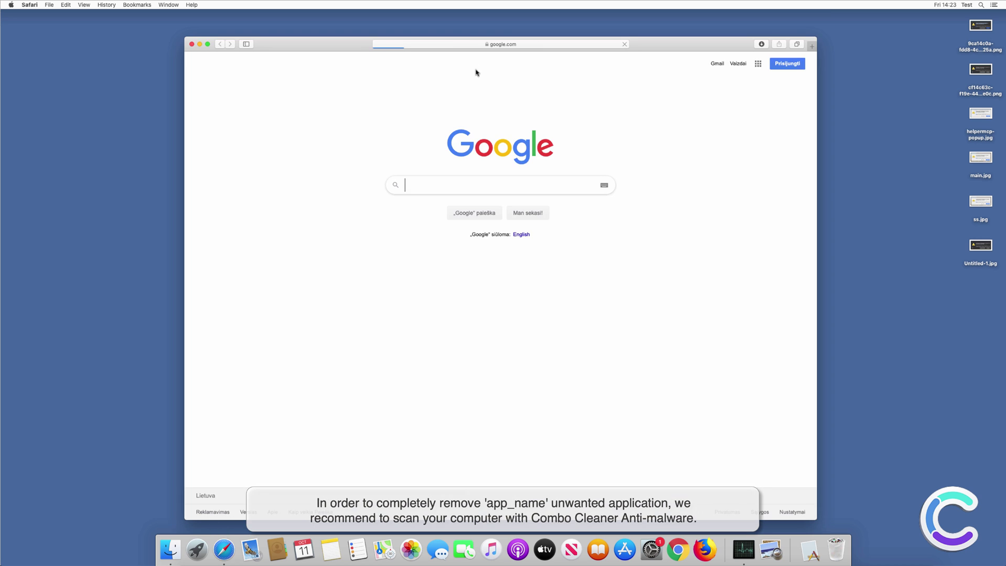
click(470, 44)
text(ww)
text(w.co)
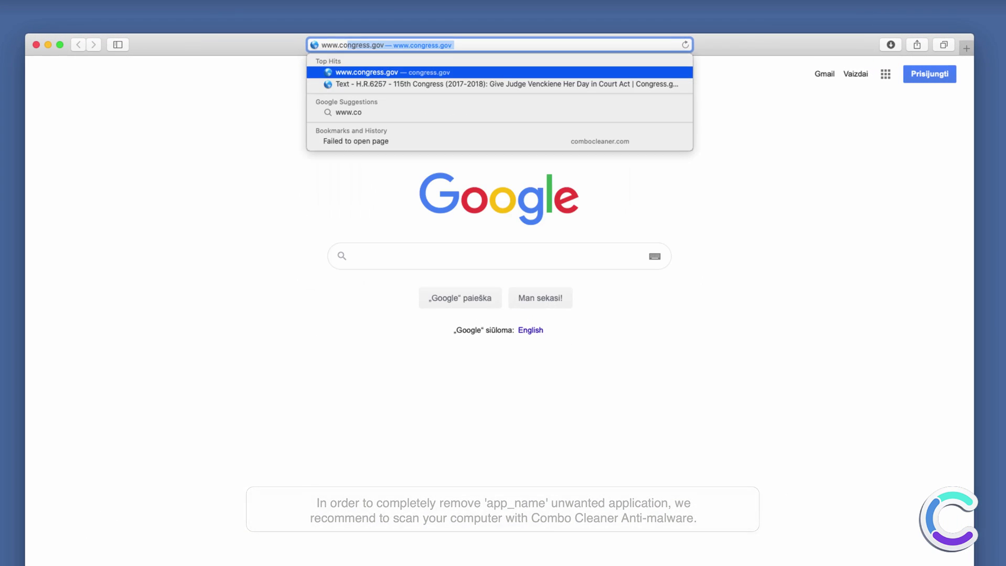
text(mbocleaner.com)
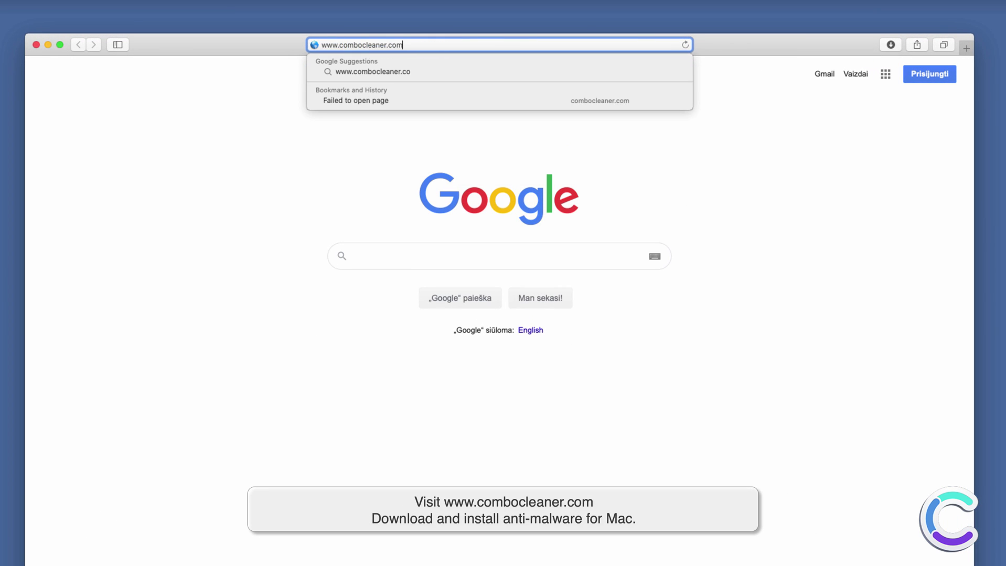
key(Return)
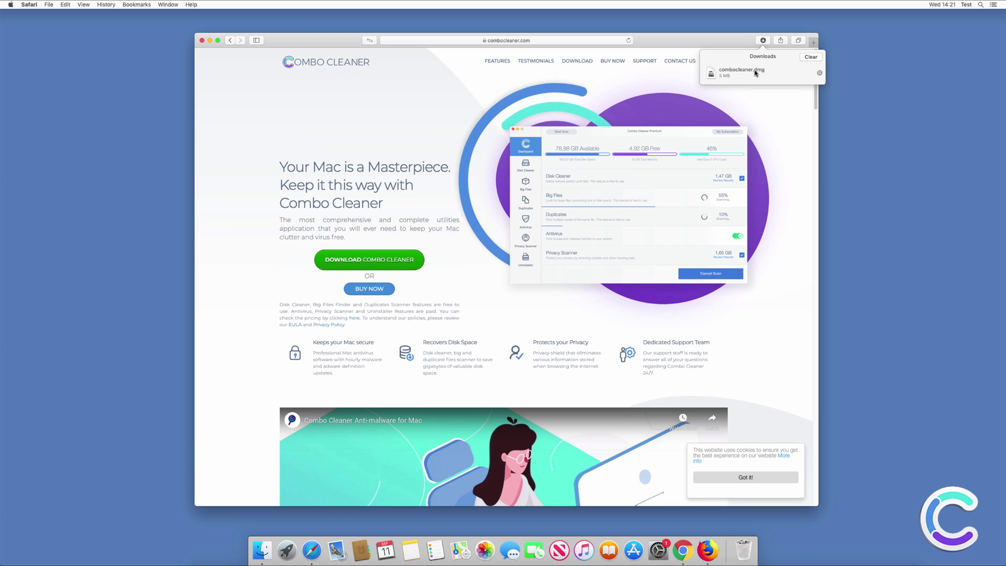
- Install Combo Cleaner from combocleaner.dmg into Applications, then close the installer and Safari
click(755, 73)
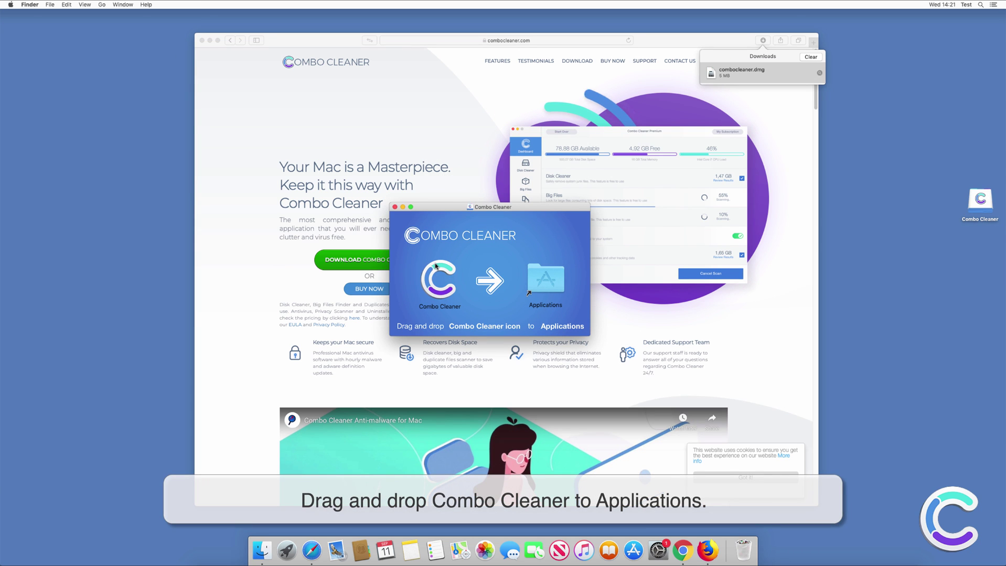
drag(427, 269, 533, 266)
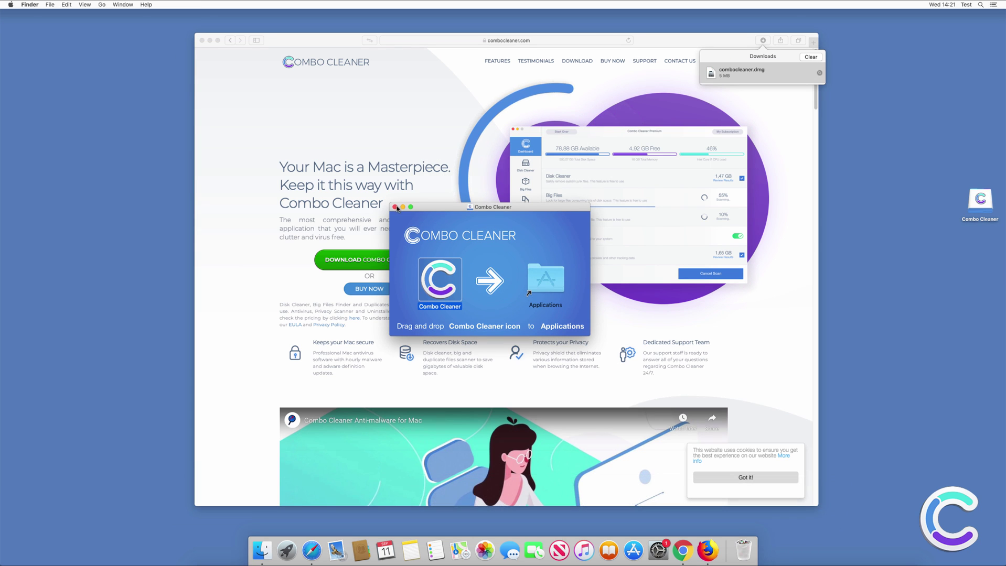
click(394, 207)
click(203, 41)
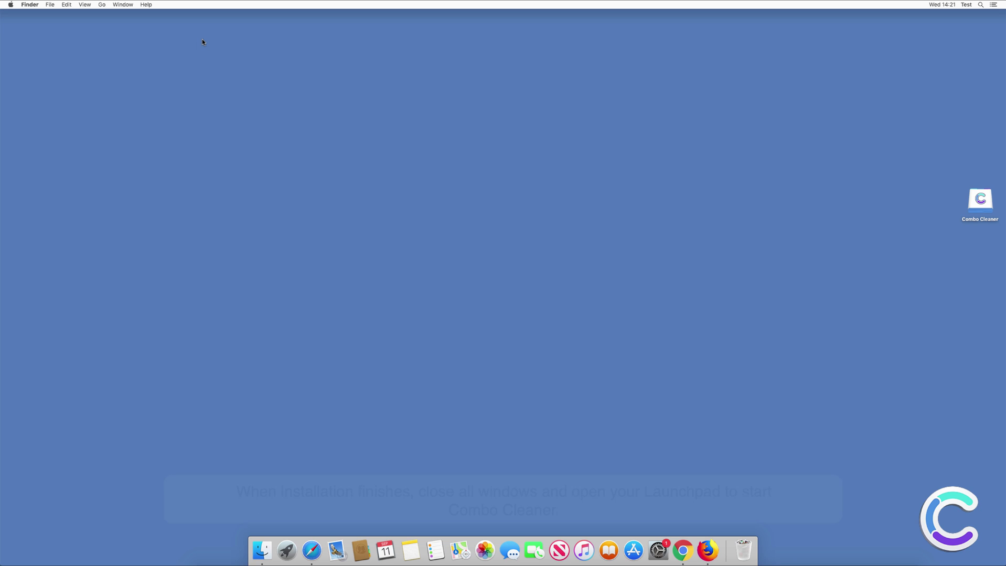
- Start Combo Cleaner from Launchpad and approve opening the downloaded app
click(287, 550)
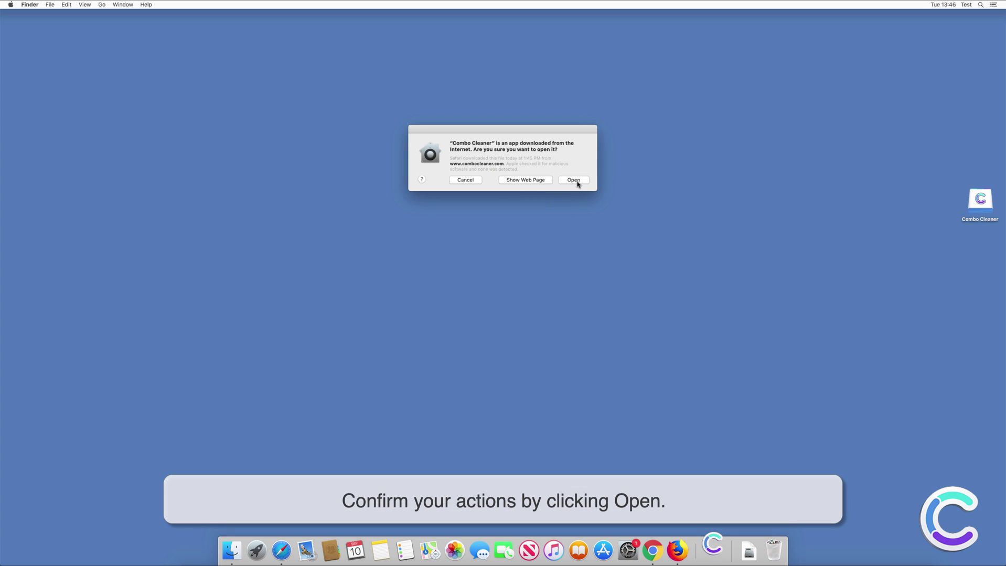
click(577, 180)
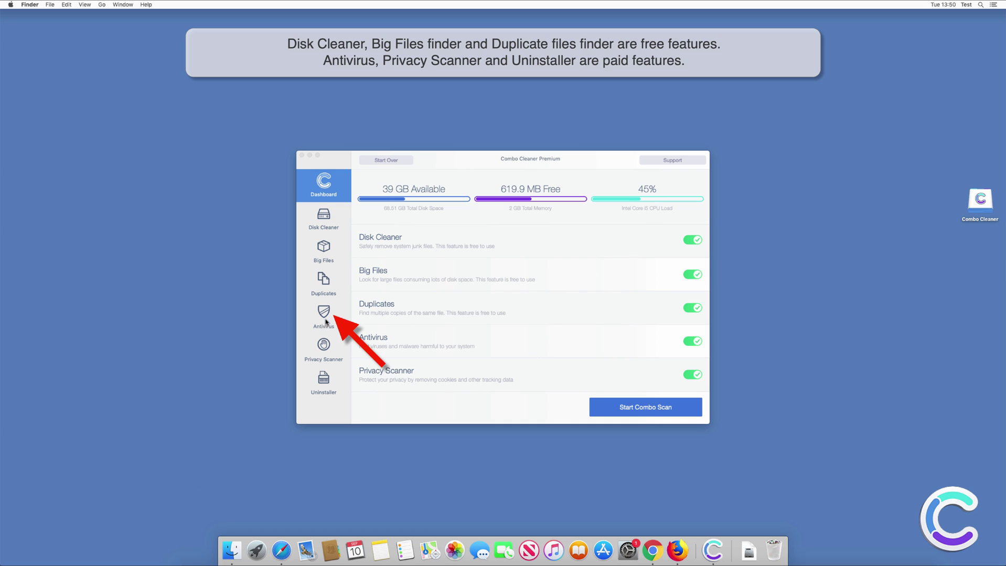
- Start a Full Scan from Combo Cleaner's Antivirus section
click(325, 319)
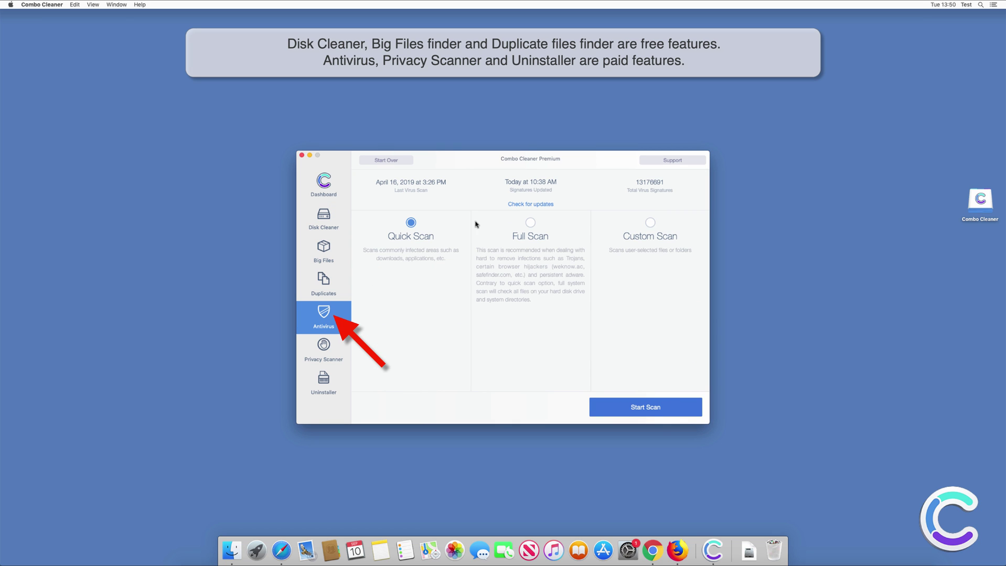
click(531, 223)
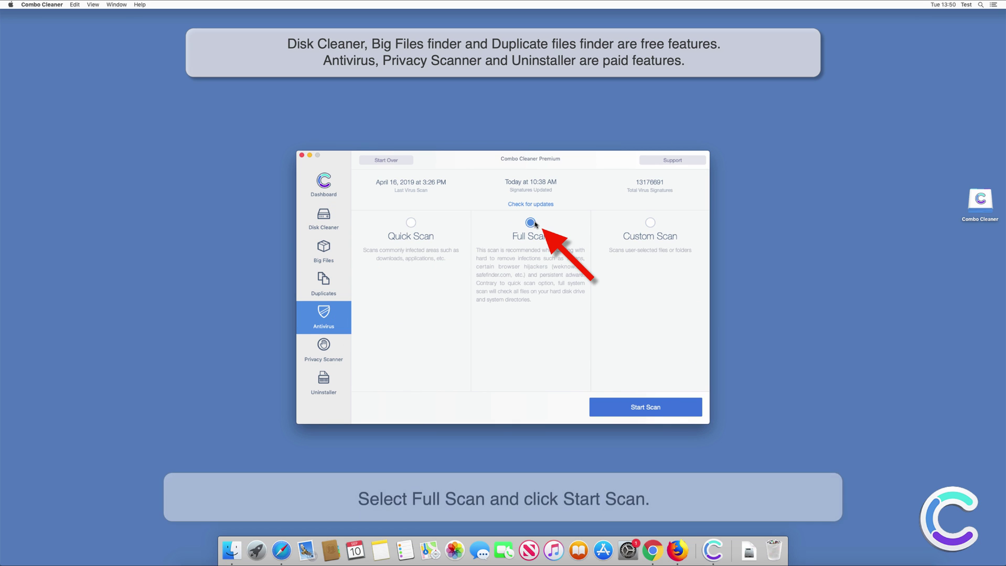
click(643, 408)
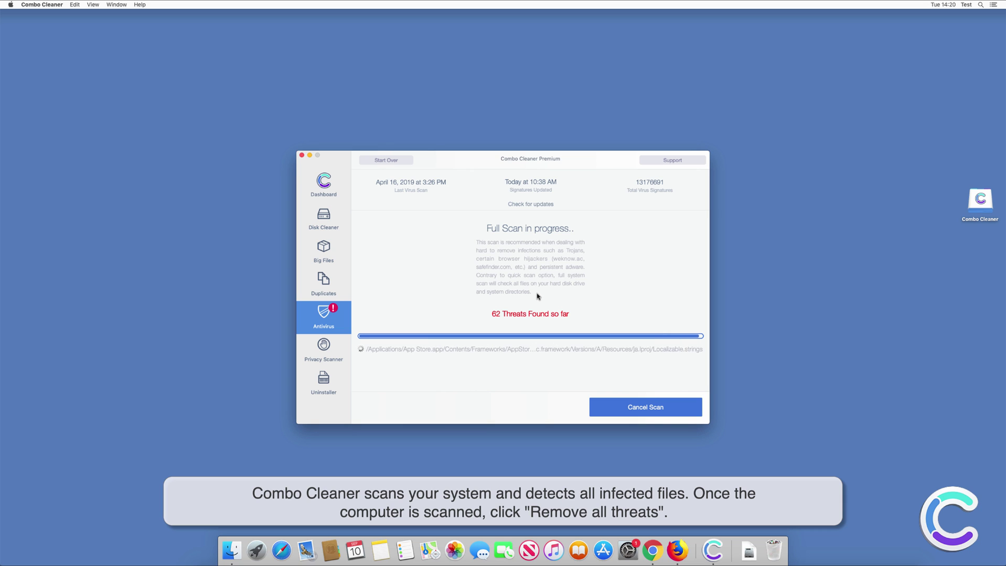
- Remove all threats with admin authentication, dismiss the MyCouponsmart popups, and restart now
click(669, 413)
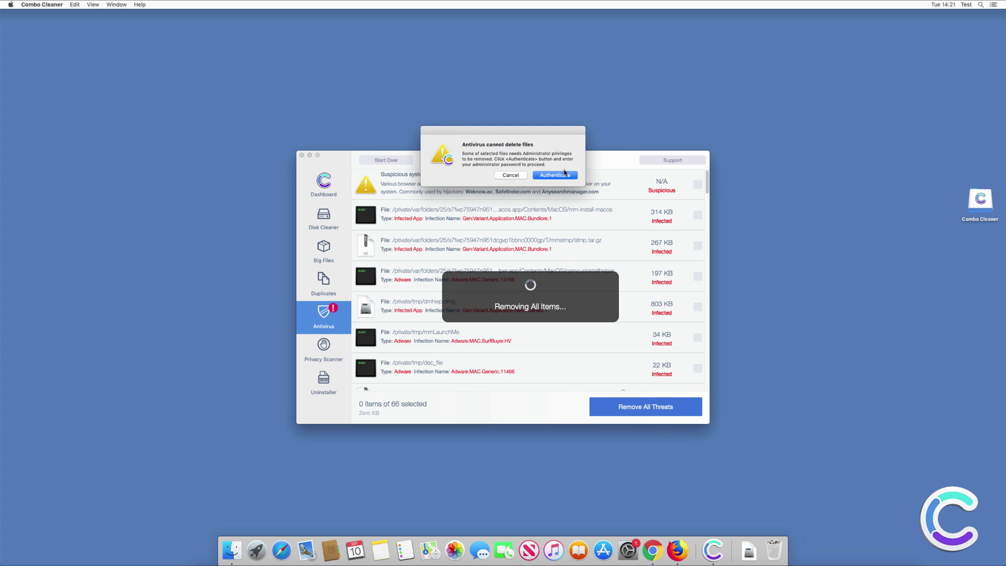
click(564, 174)
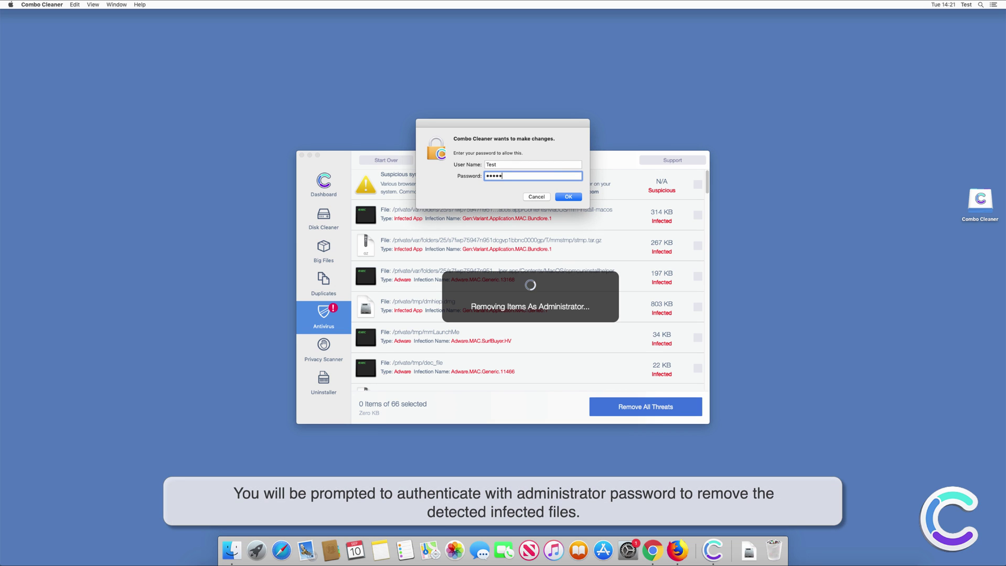
key(Return)
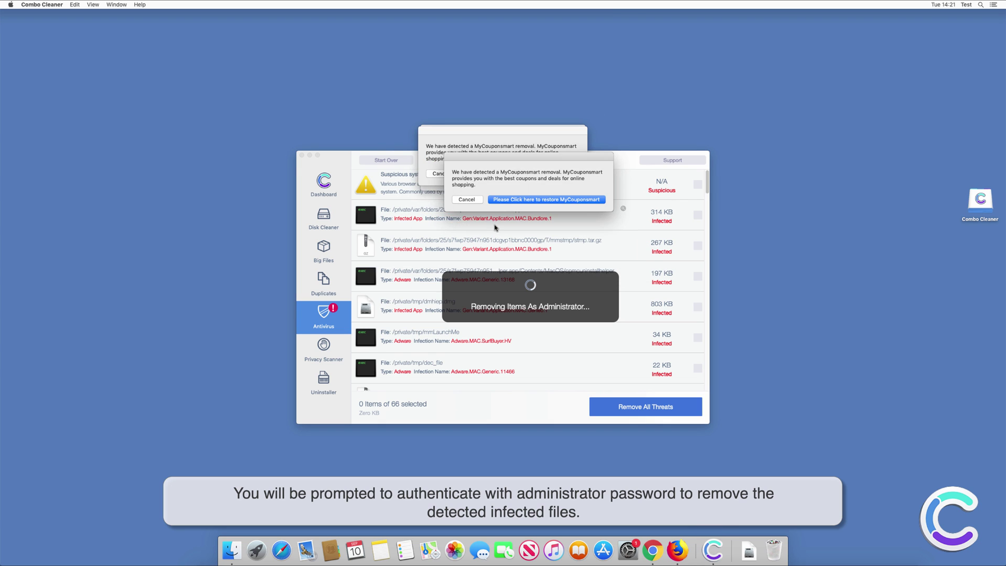
key(Return)
key(Return)
click(554, 178)
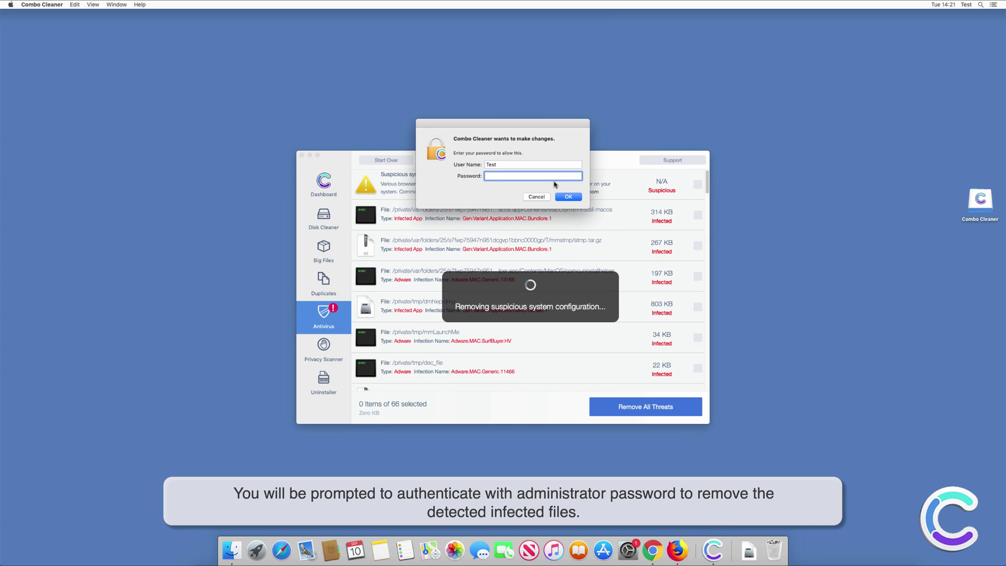
text(t)
key(Return)
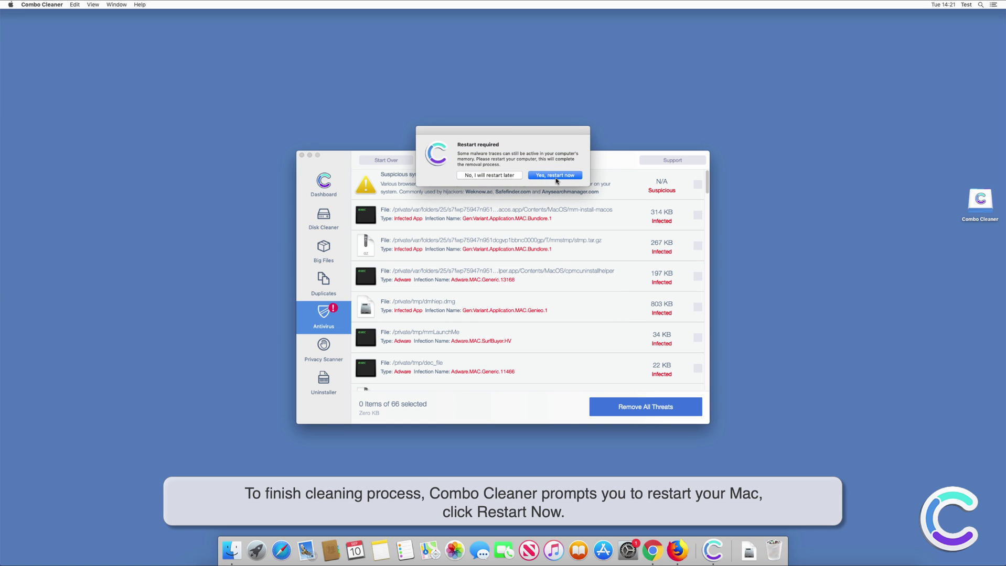
click(555, 177)
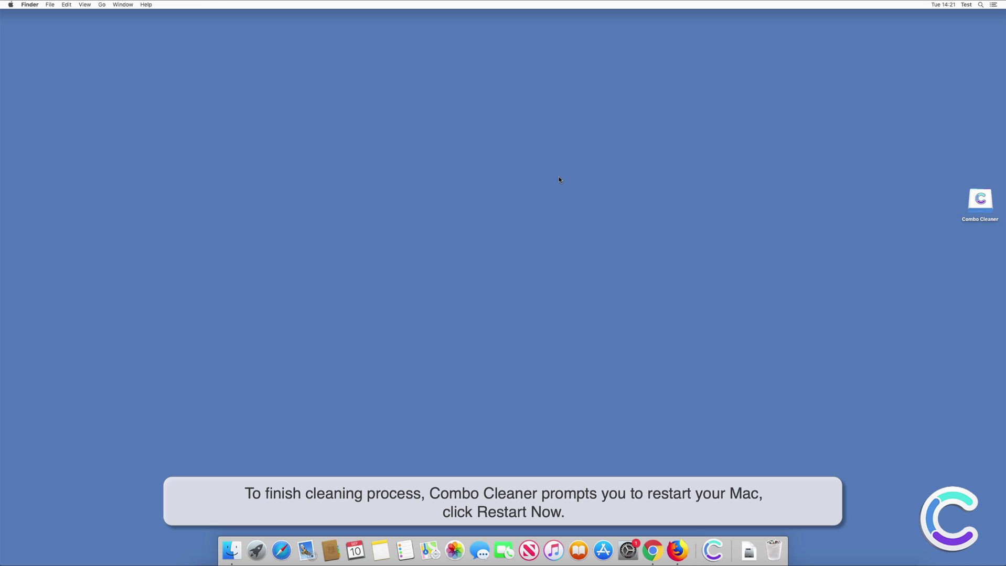